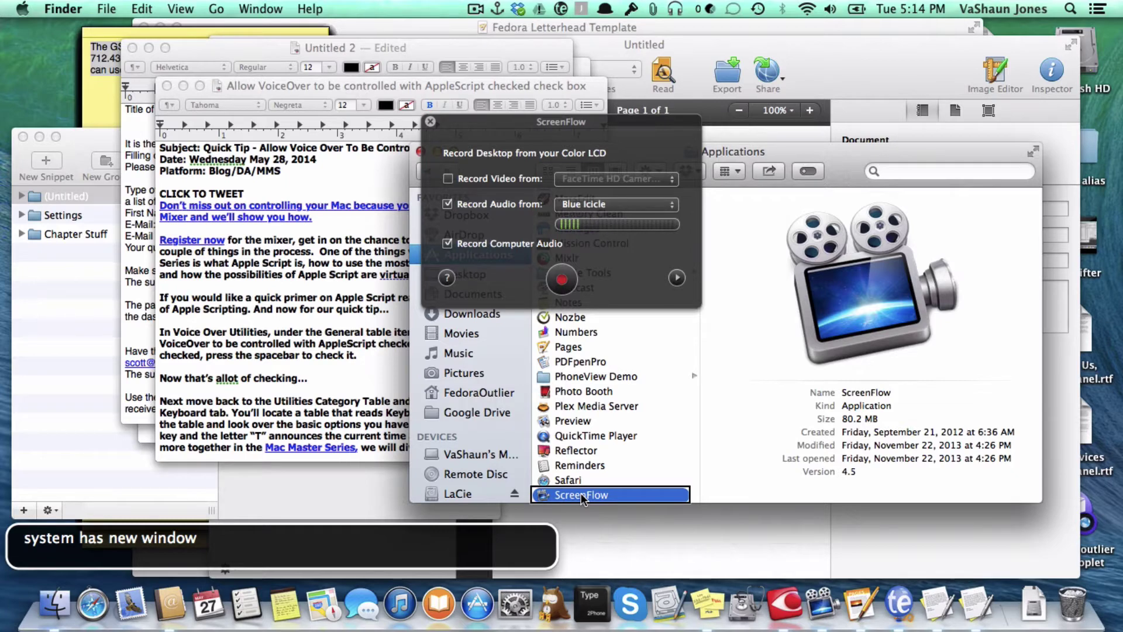
# Launch VoiceOver Utility with the Control-Option-F8 shortcut.
pyautogui.hotkey('ctrl', 'alt', 'F8')
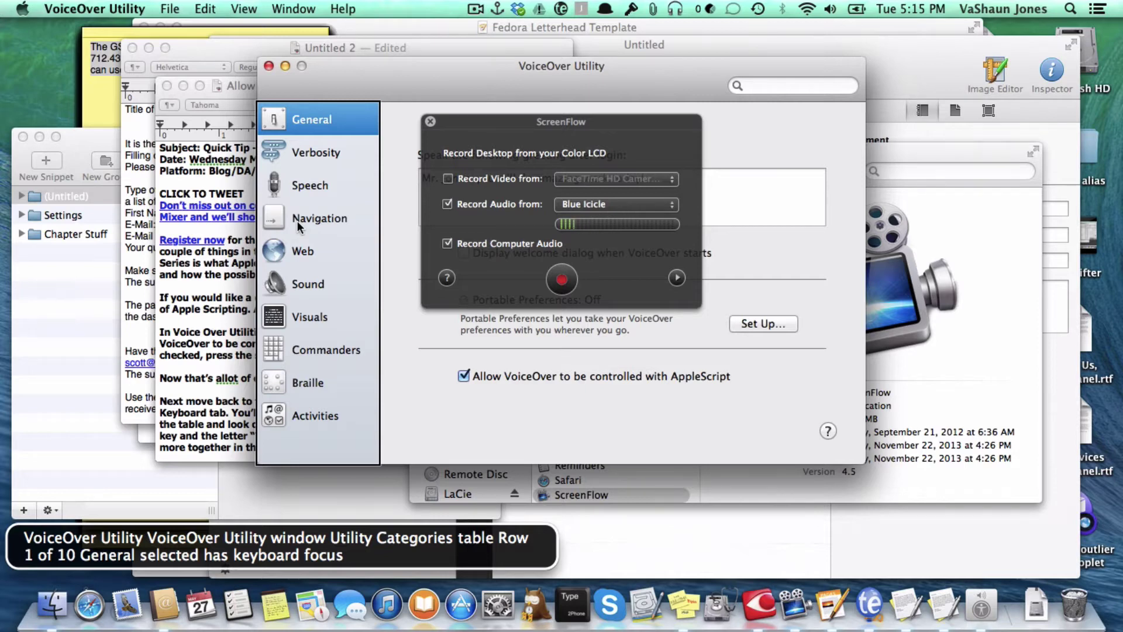
pyautogui.hotkey('shift', 'Tab')
pyautogui.hotkey('shift', 'Tab')
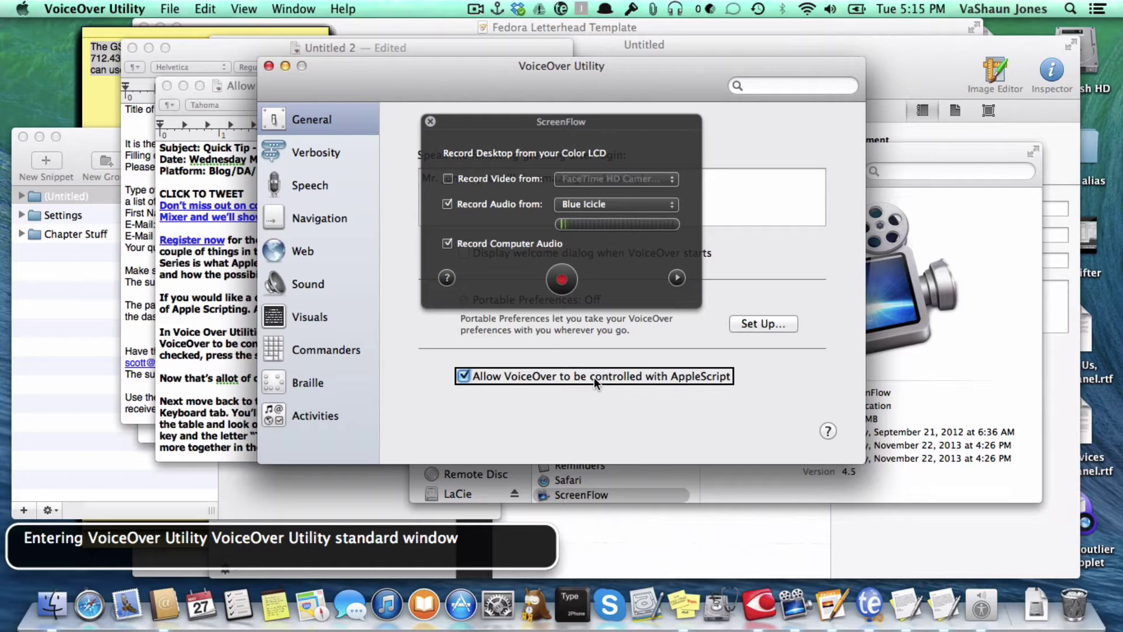
pyautogui.hotkey('shift', 'Tab')
pyautogui.hotkey('ctrl', 'alt', 'Left')
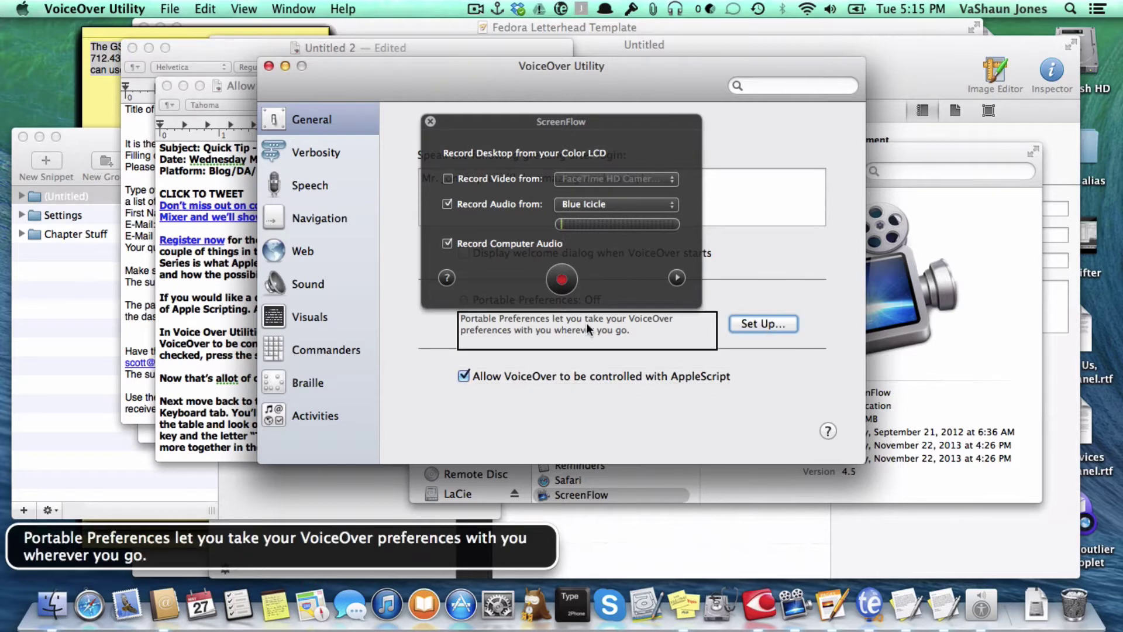
pyautogui.hotkey('ctrl', 'alt', 'Right')
pyautogui.hotkey('ctrl', 'alt', 'Right')
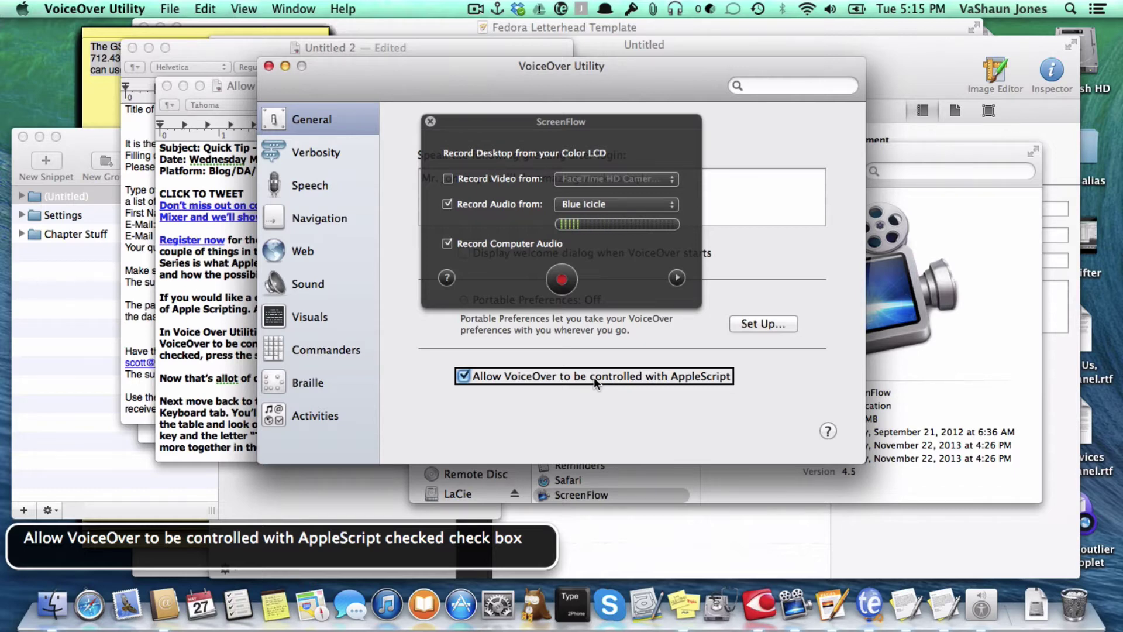
pyautogui.hotkey('ctrl', 'alt', 'Home')
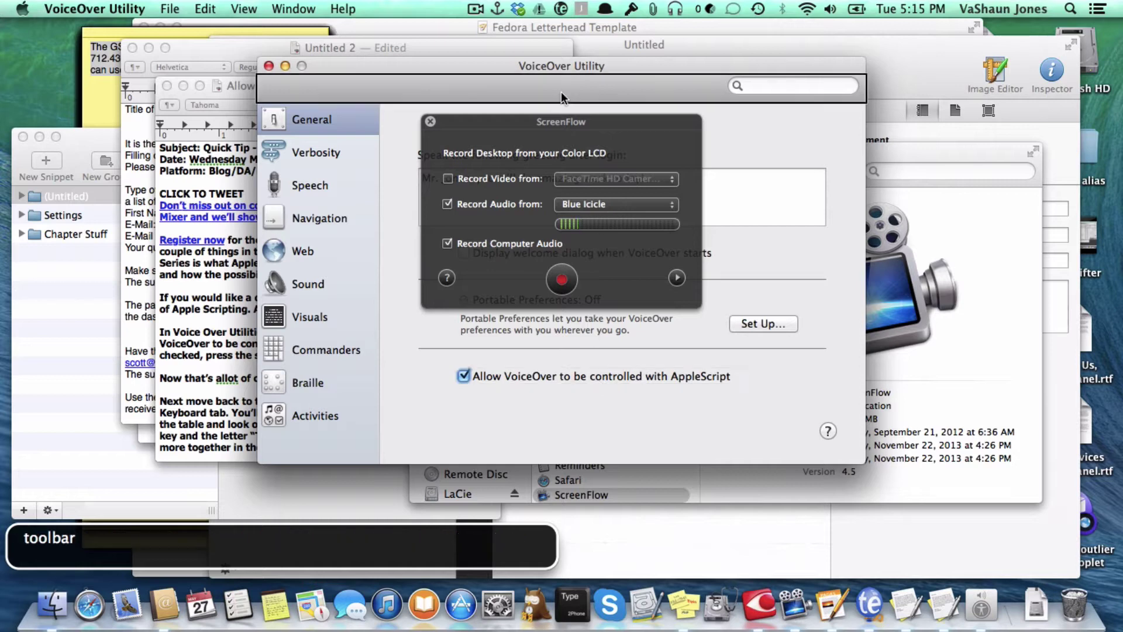
pyautogui.hotkey('ctrl', 'alt', 'Right')
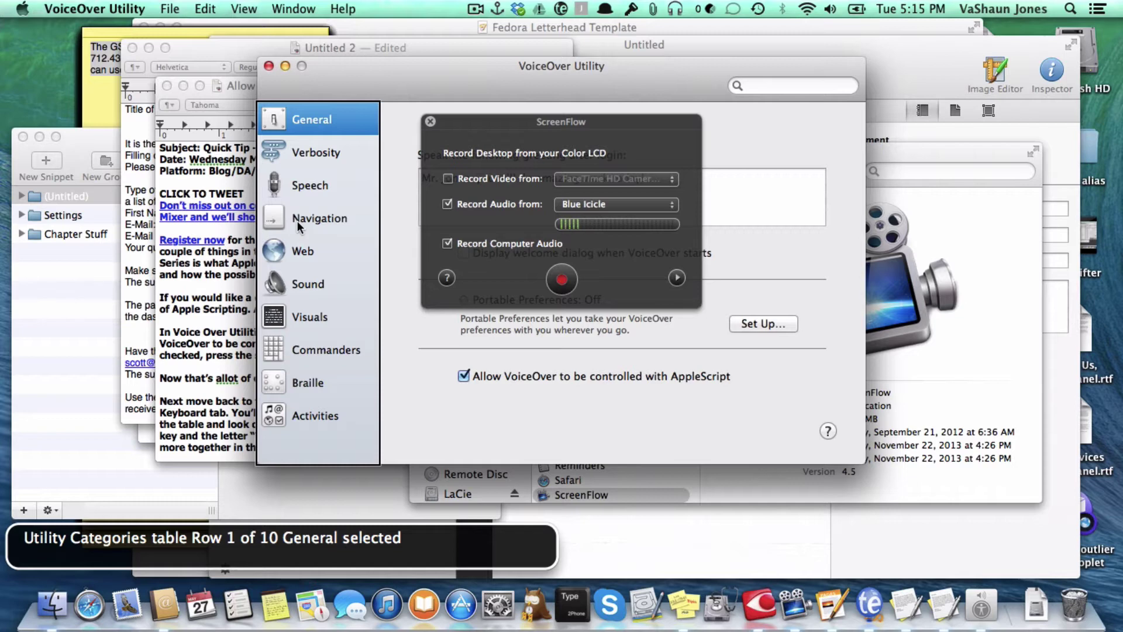
# Select the Commanders category in the VoiceOver Utility categories list.
pyautogui.hotkey('ctrl', 'alt', 'shift', 'Down')
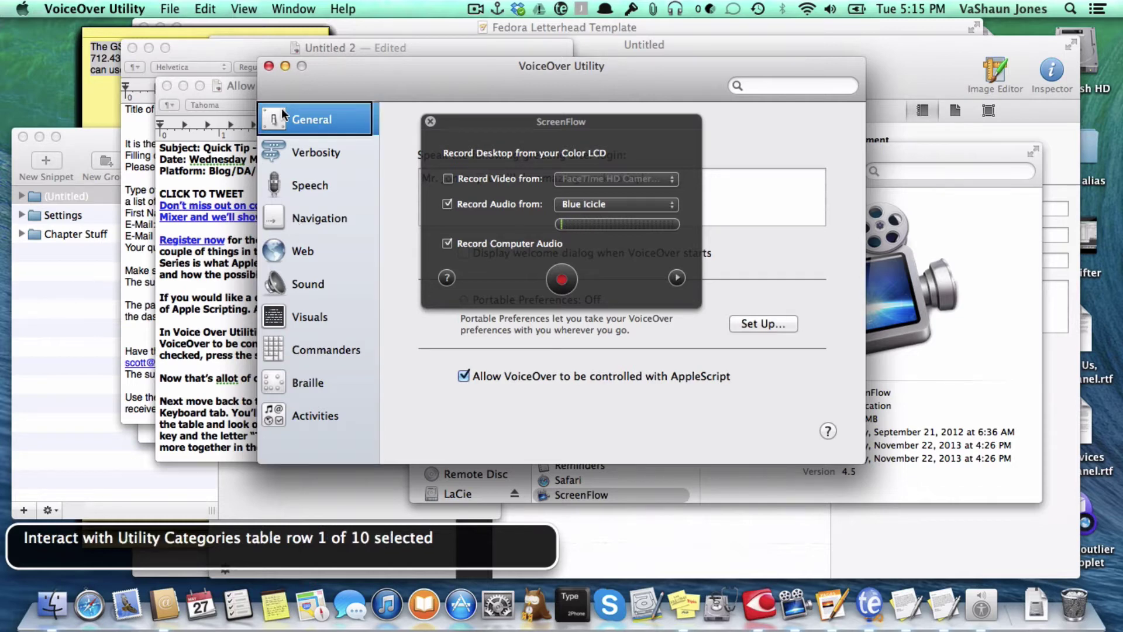
pyautogui.hotkey('ctrl', 'alt', 'End')
pyautogui.hotkey('ctrl', 'alt', 'Up')
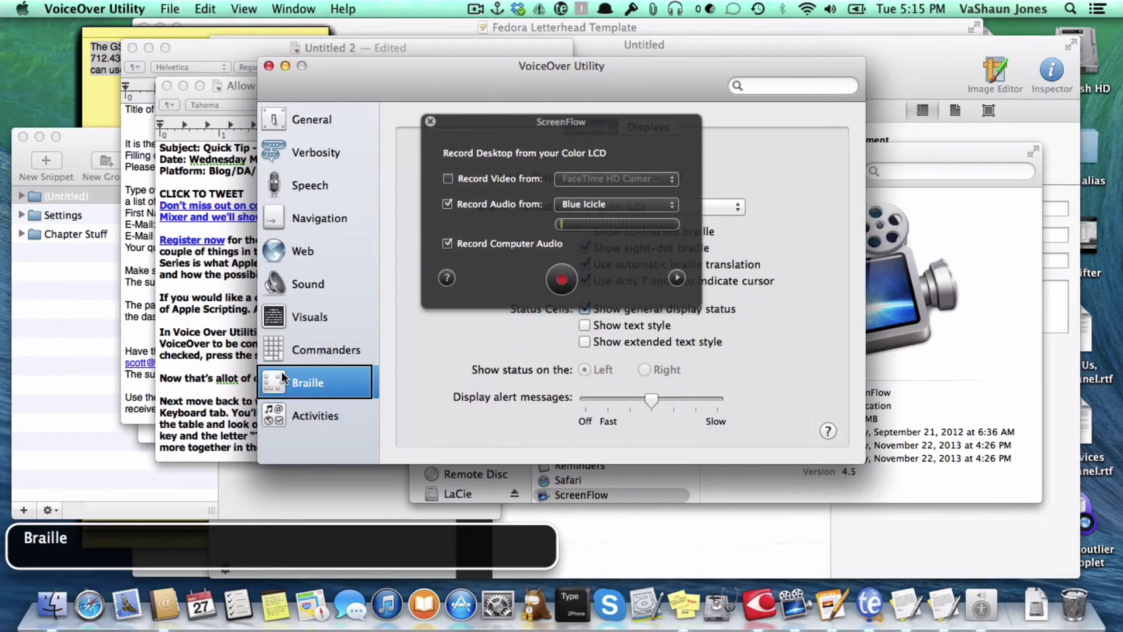
pyautogui.hotkey('ctrl', 'alt', 'Up')
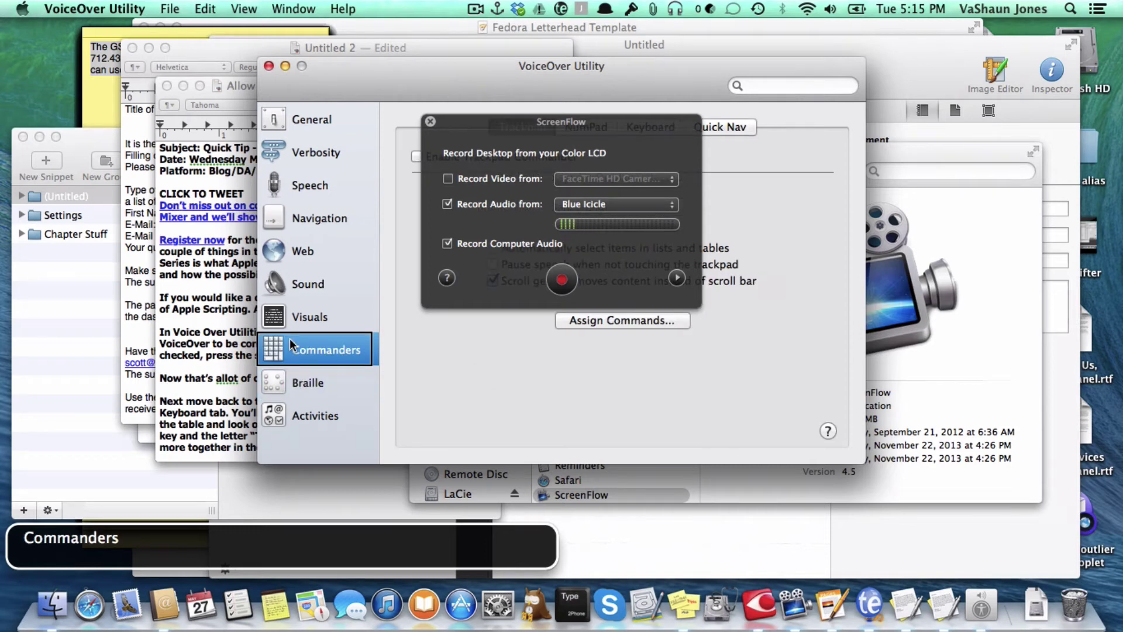
pyautogui.hotkey('ctrl', 'alt', 'shift', 'Up')
# Move past the Trackpad and NumPad settings and open the Keyboard commander tab.
pyautogui.hotkey('ctrl', 'alt', 'Right')
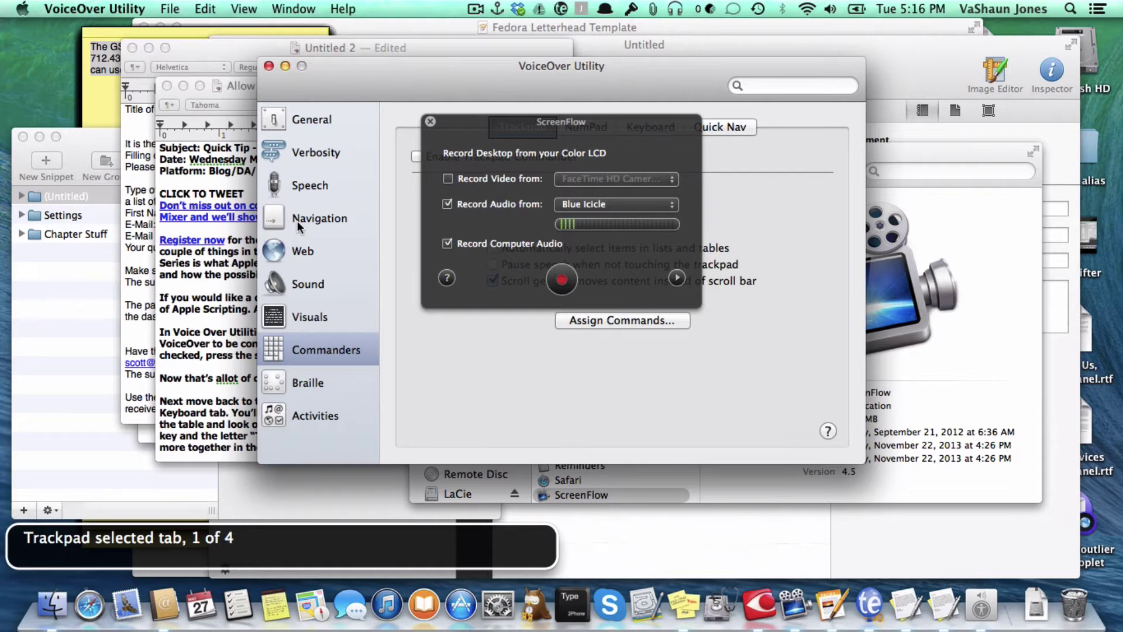
pyautogui.hotkey('ctrl', 'alt', 'Right')
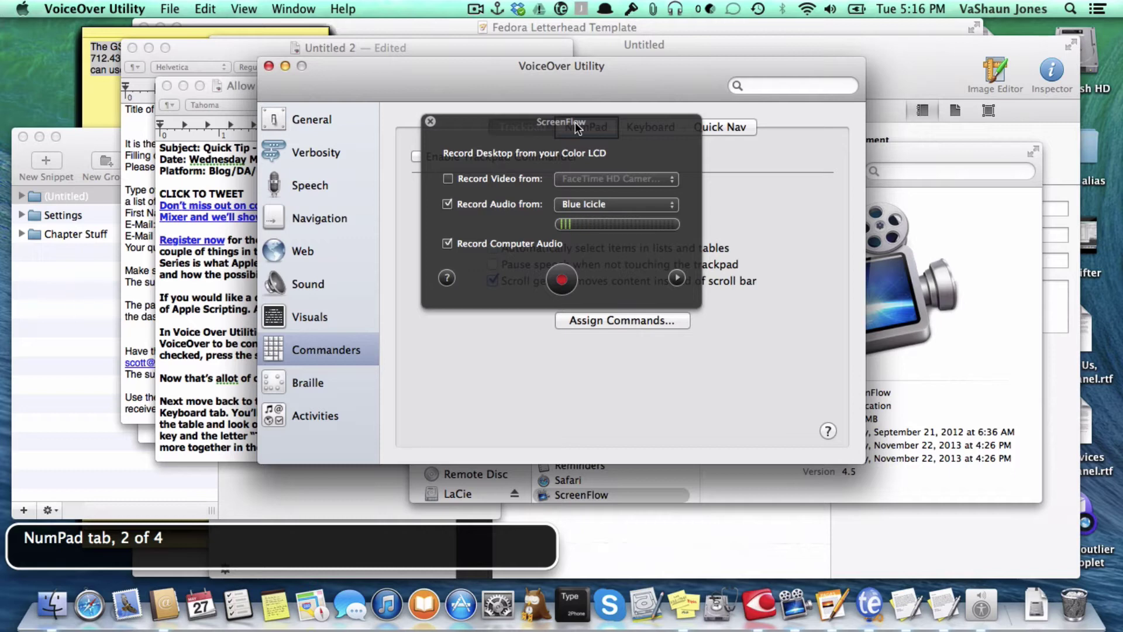
pyautogui.hotkey('ctrl', 'alt', 'Right')
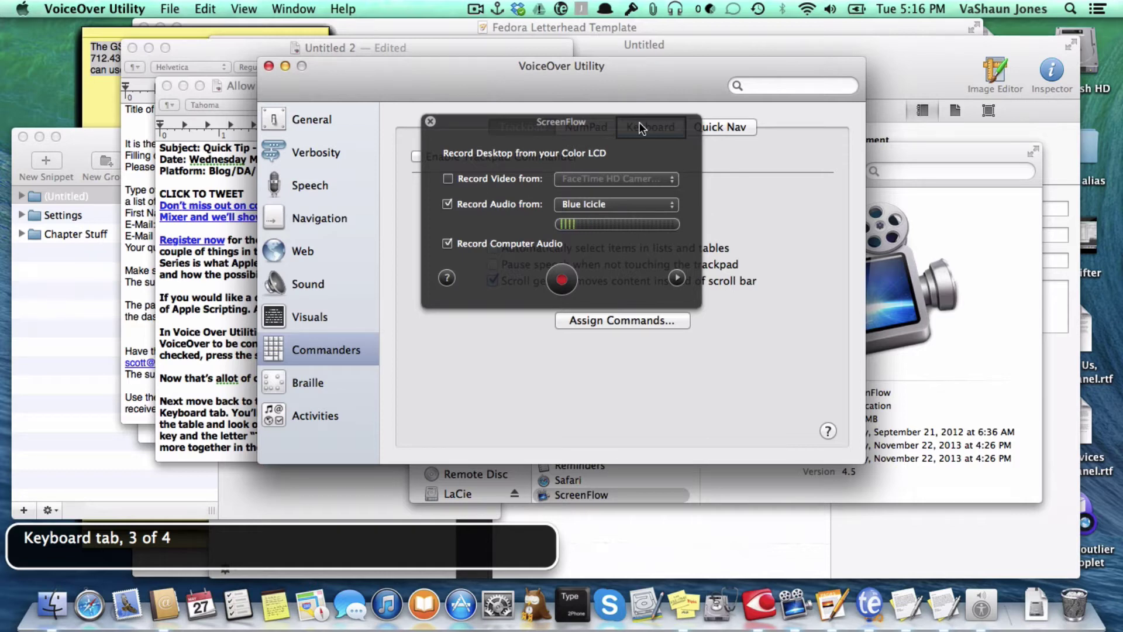
pyautogui.hotkey('ctrl', 'alt', 'space')
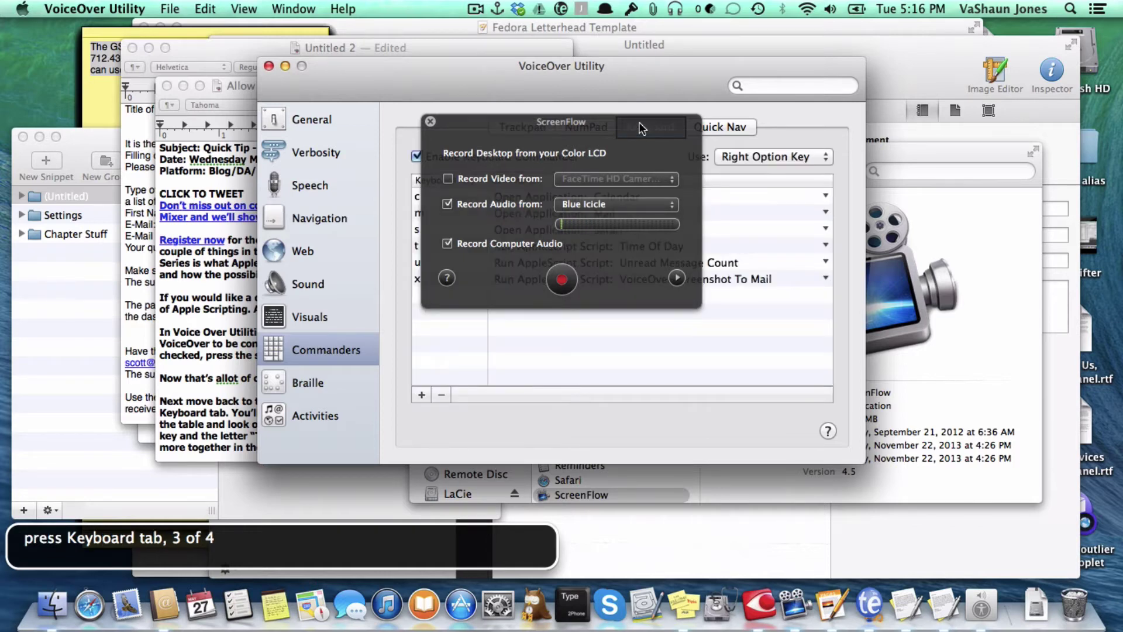
pyautogui.hotkey('ctrl', 'alt', 'Right')
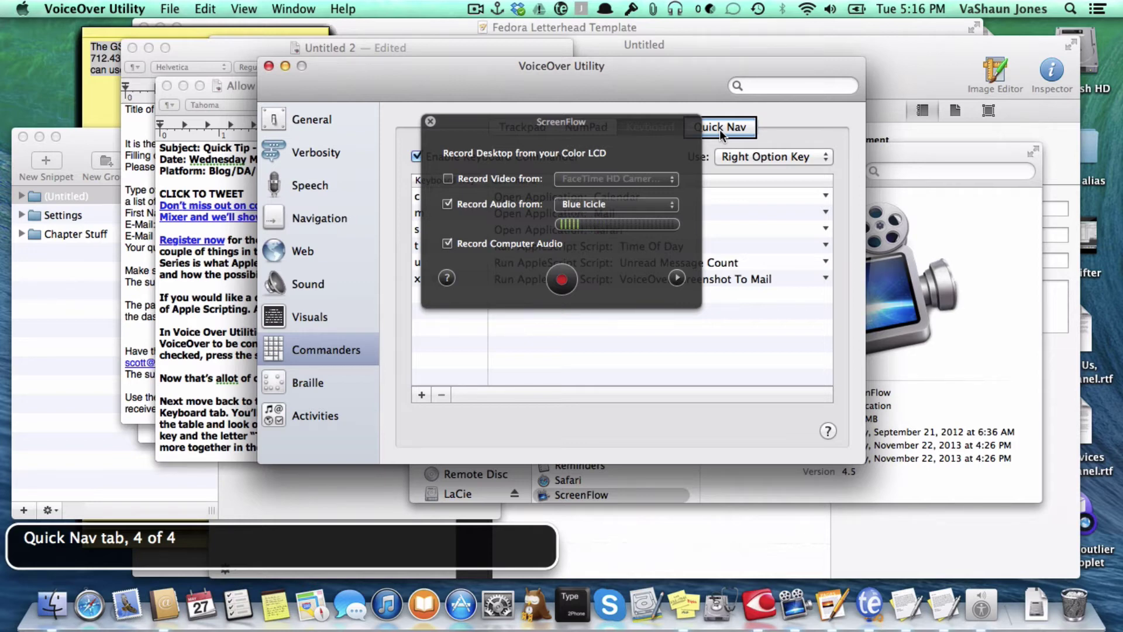
pyautogui.hotkey('ctrl', 'alt', 'Right')
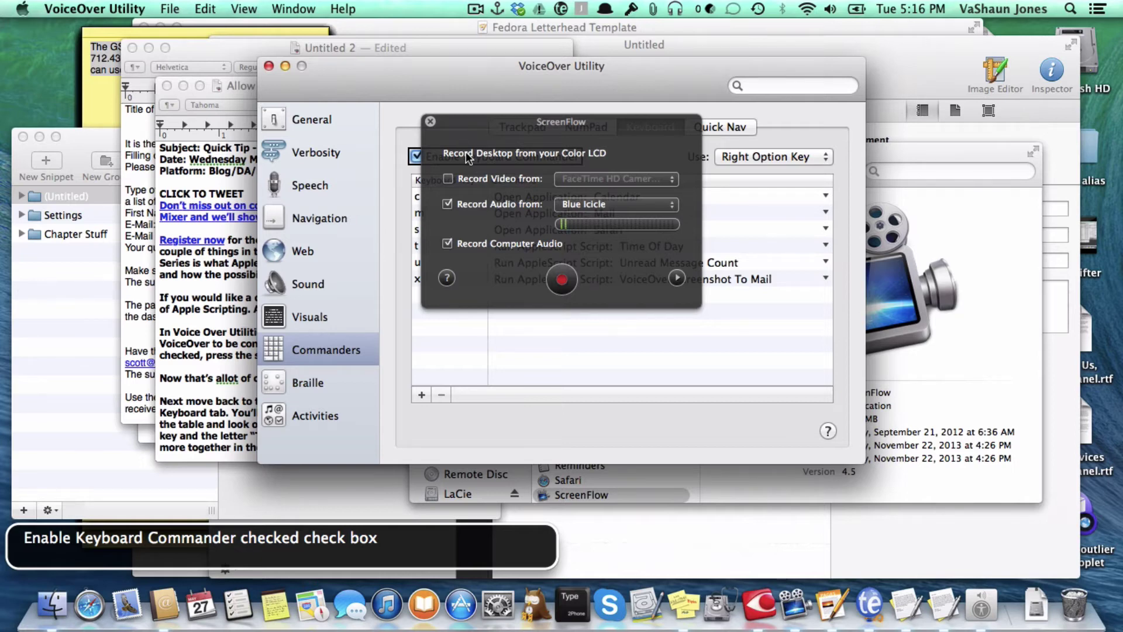
pyautogui.hotkey('ctrl', 'alt', 'Right')
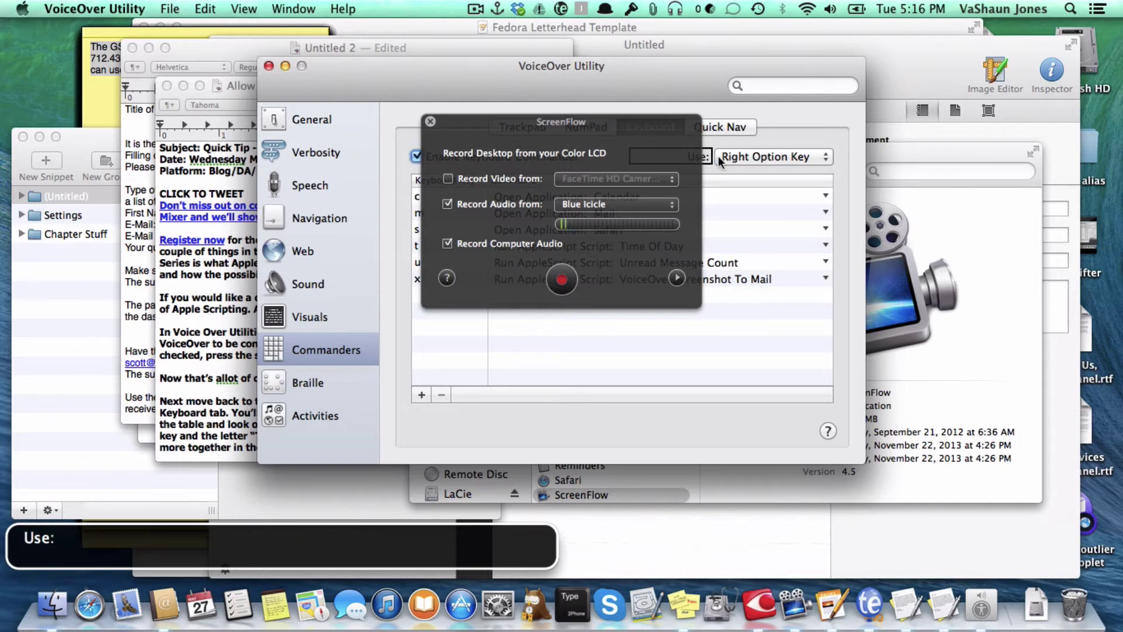
pyautogui.hotkey('ctrl', 'alt', 'Right')
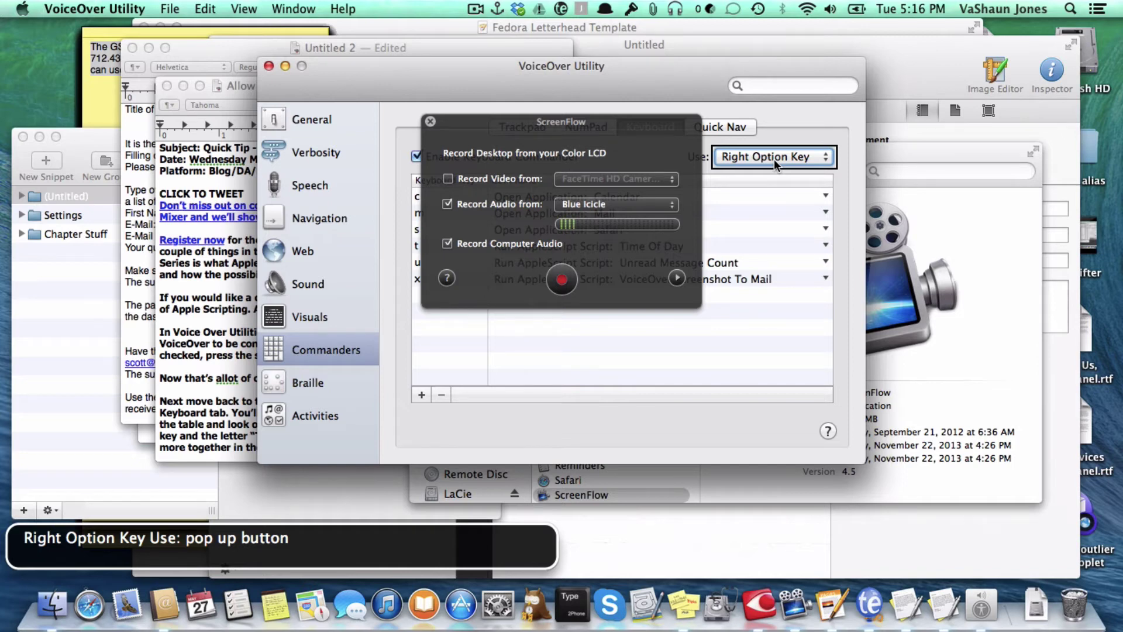
pyautogui.press('Tab')
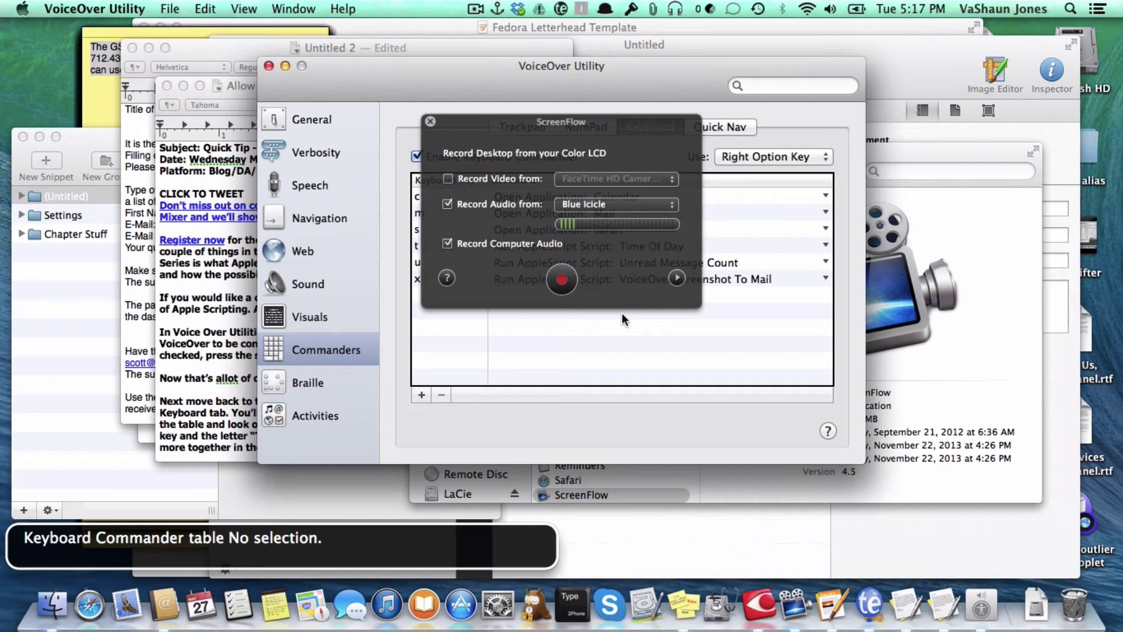
pyautogui.hotkey('ctrl', 'alt', 'shift', 'Down')
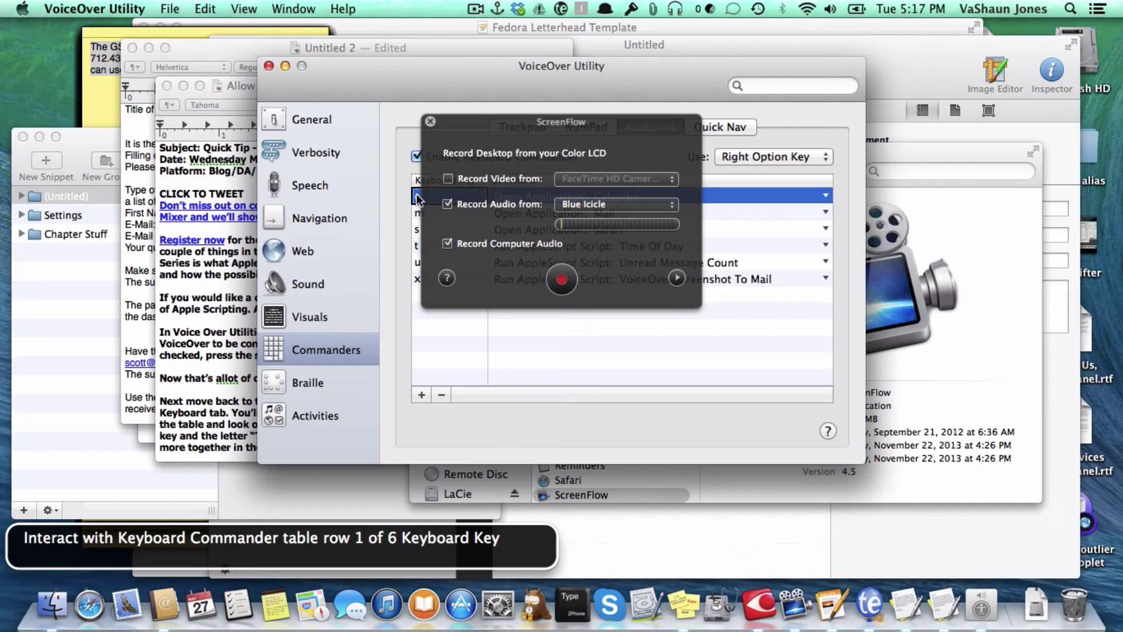
pyautogui.hotkey('ctrl', 'alt', 'Down')
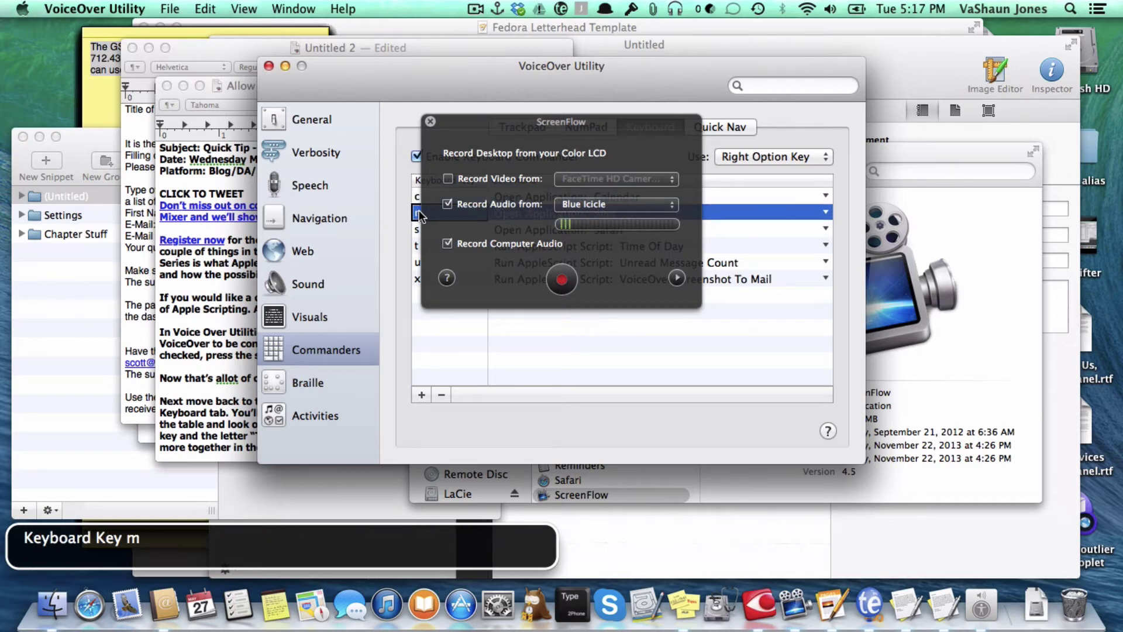
pyautogui.hotkey('ctrl', 'alt', 'Right')
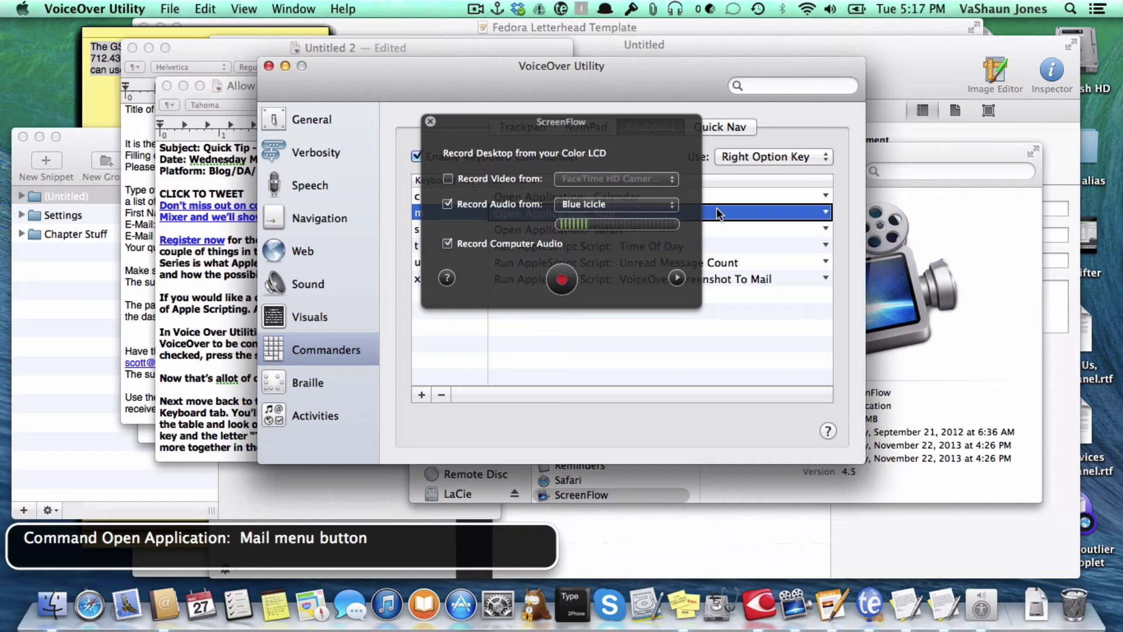
# Trigger the s key commander (Open Application: Safari), then return to VoiceOver Utility.
pyautogui.click(419, 210)
pyautogui.click(416, 227)
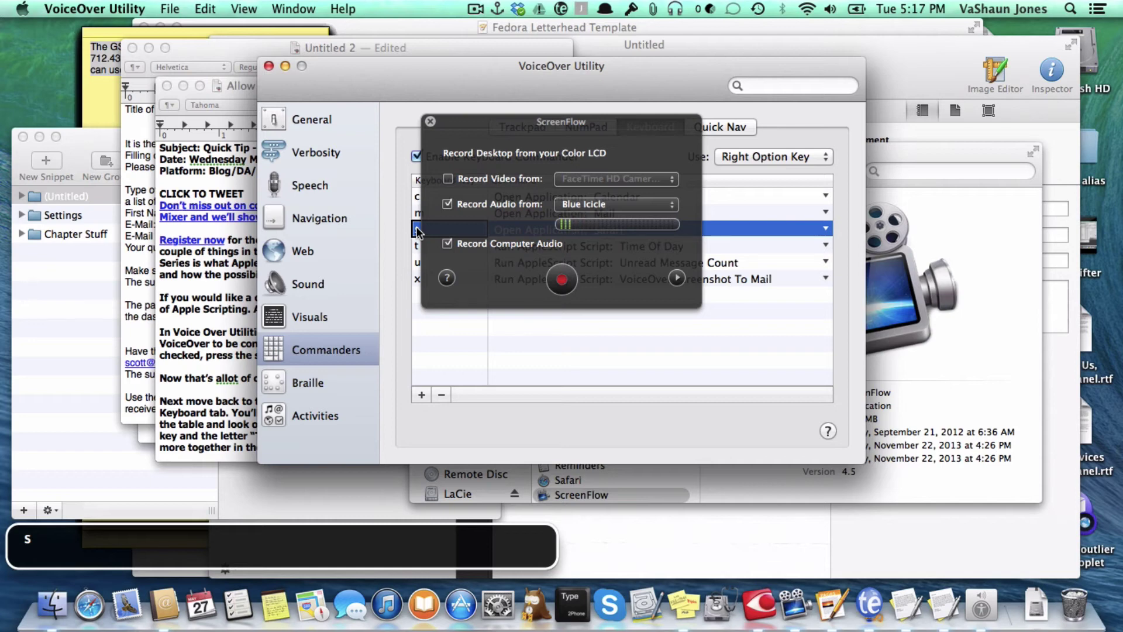
pyautogui.press('Tab')
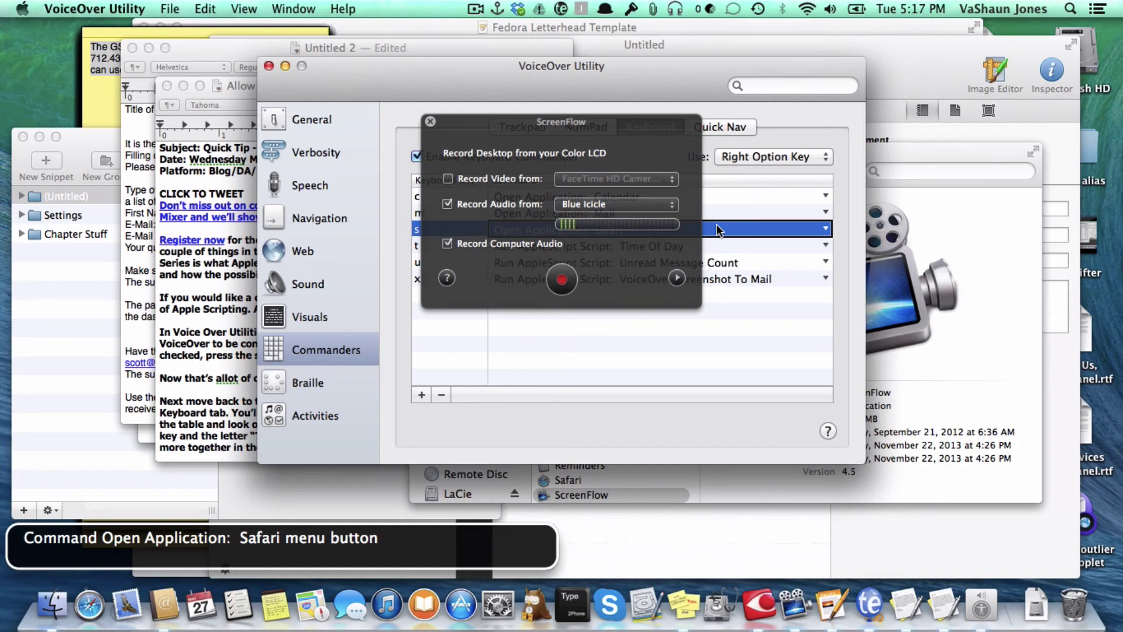
pyautogui.hotkey('alt', 's')
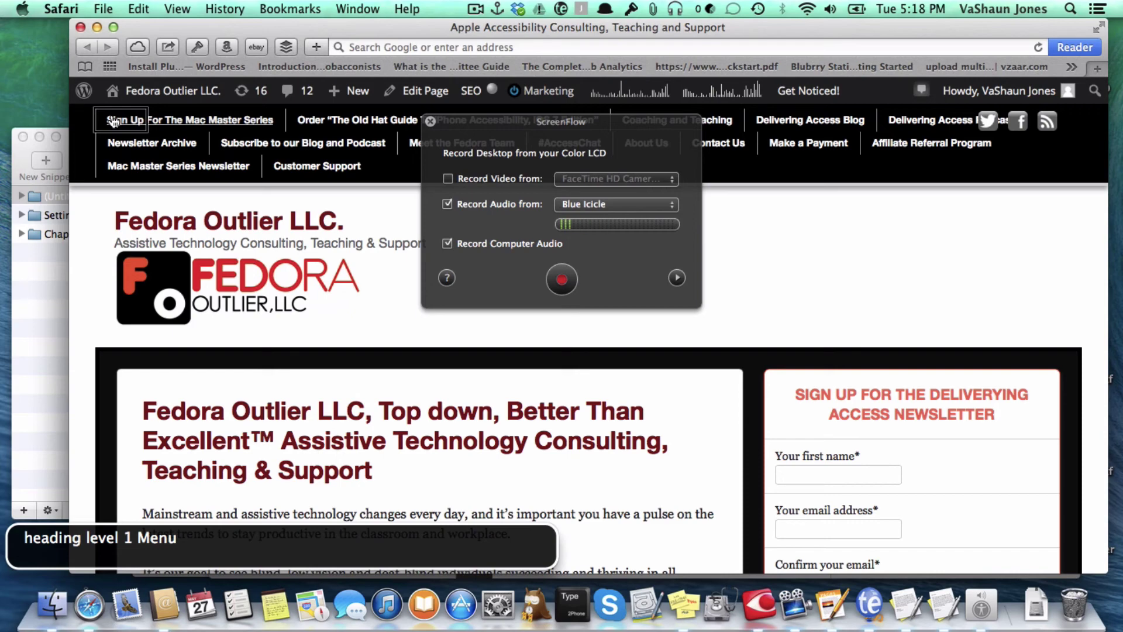
pyautogui.press('super+Tab')
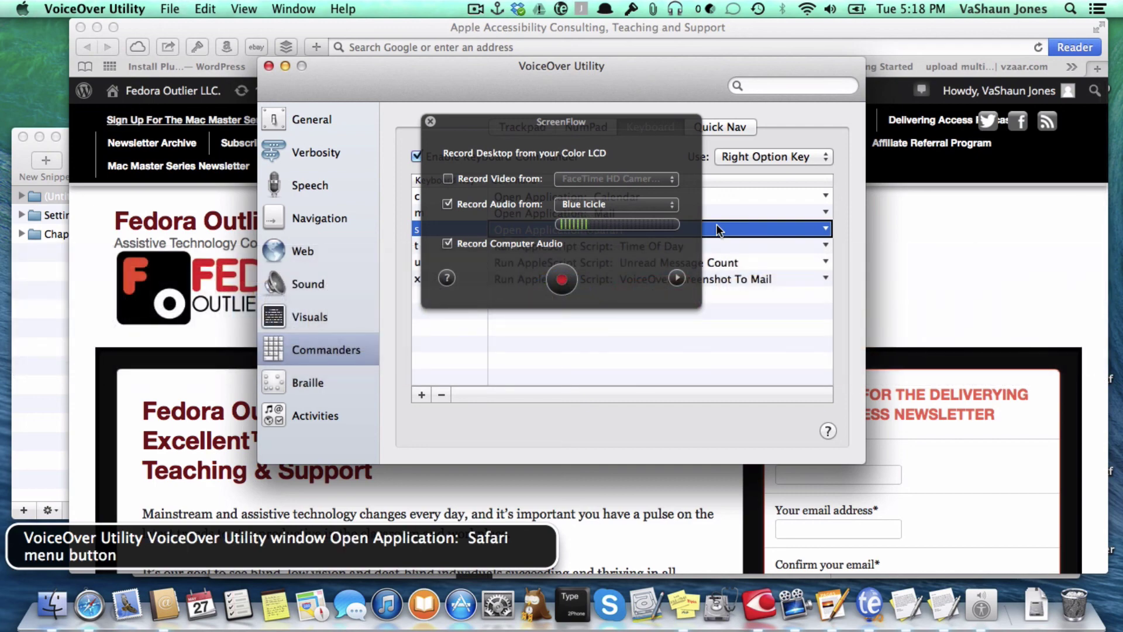
# Select the t row and trigger its Time Of Day script to announce May 27, 5:18 PM.
pyautogui.press('Down')
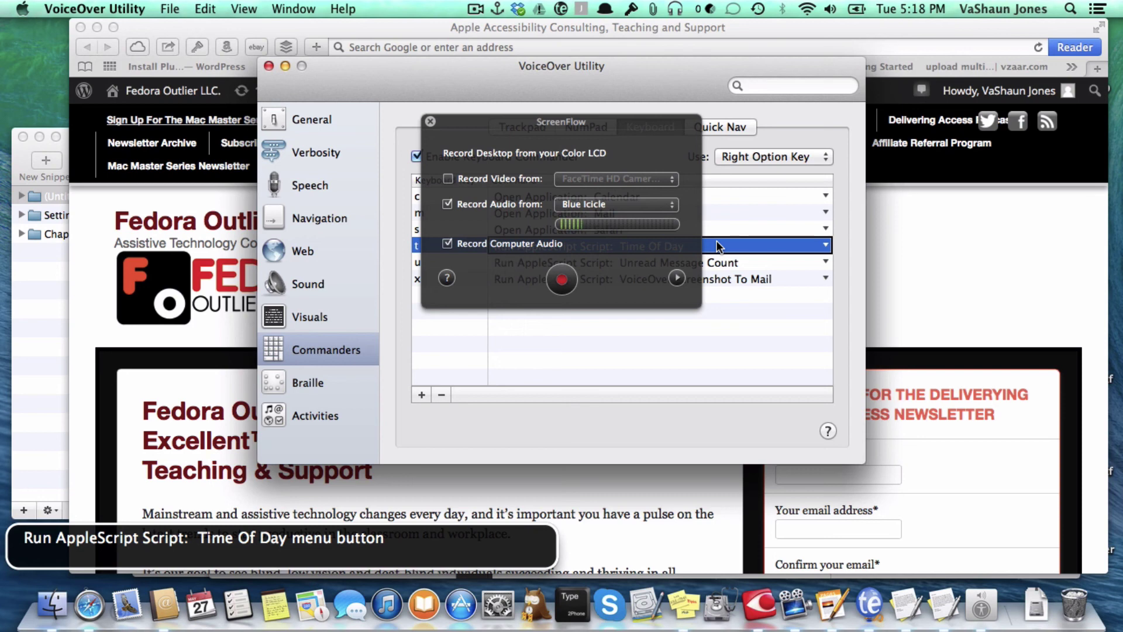
pyautogui.click(415, 243)
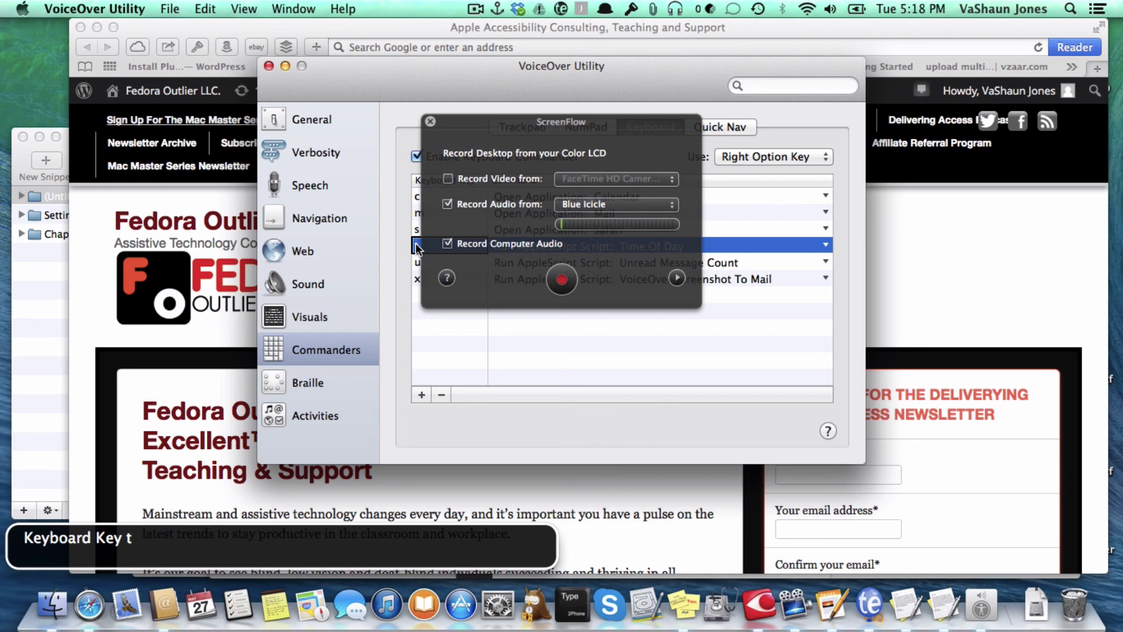
pyautogui.hotkey('alt', 't')
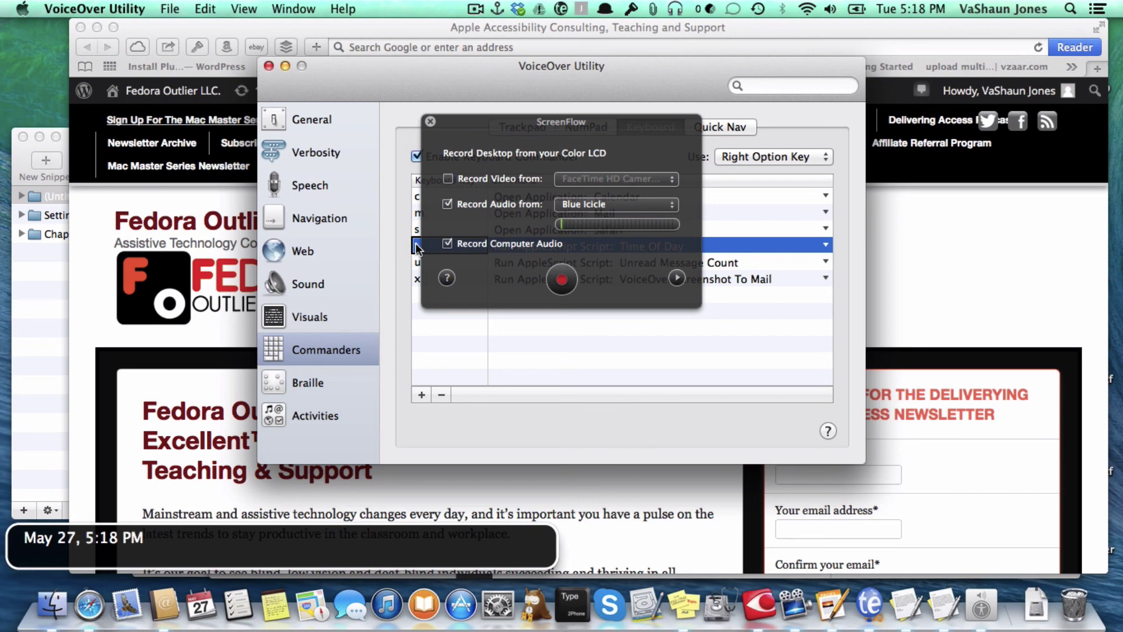